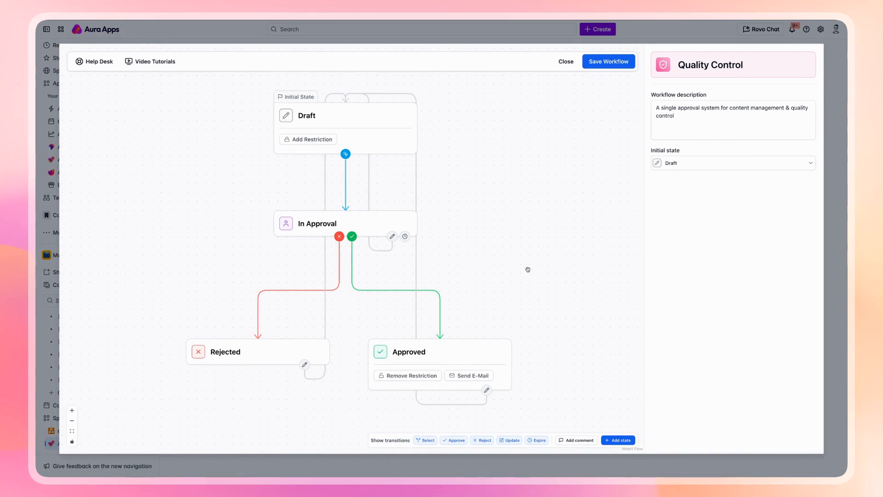
- Show the In Approval state's transitions: Managers reviewing, 2 approvals to Approved, 1 rejection to Rejected
click(408, 218)
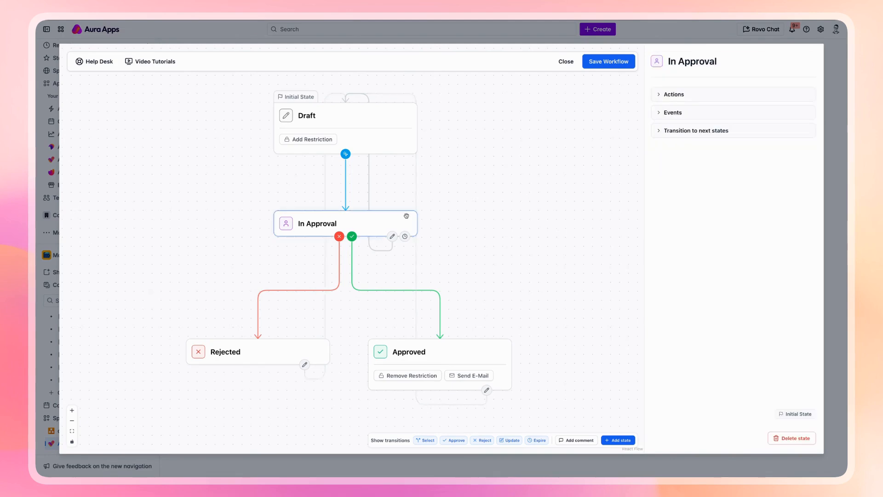
click(684, 131)
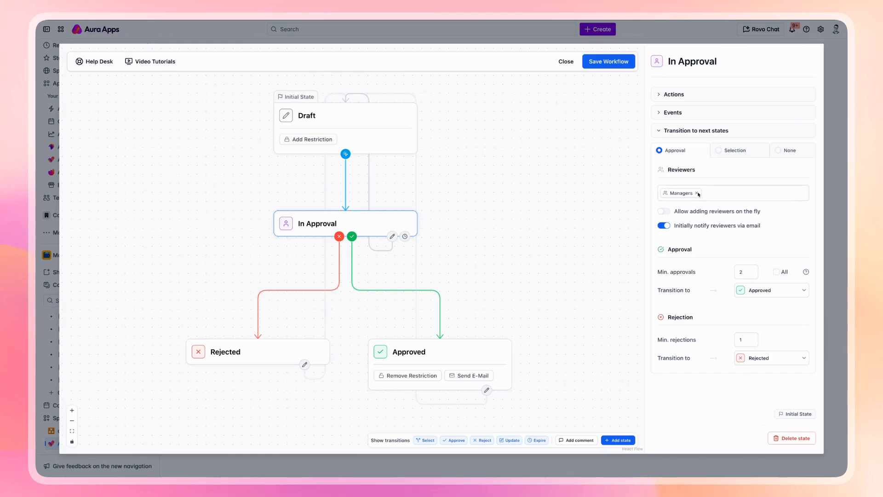
- Replace Managers with the Process Owner variable as In Approval reviewers, then select the Approved state
click(697, 194)
click(690, 193)
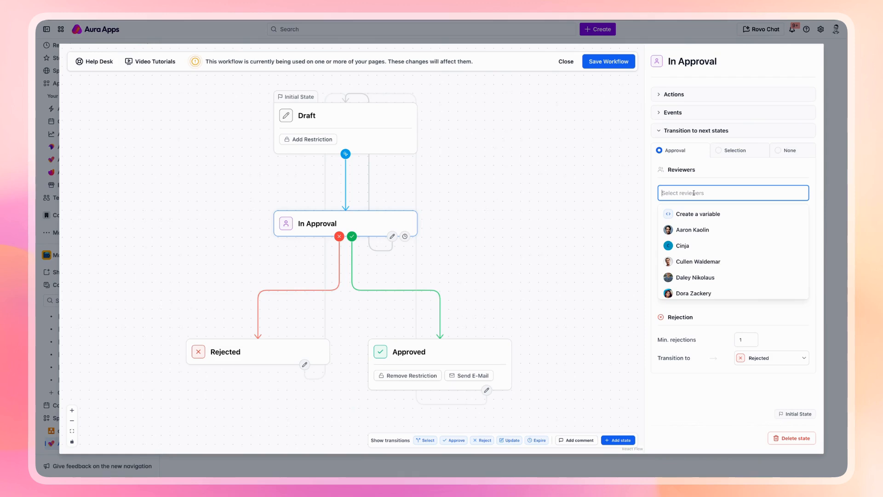
text(Process Owner)
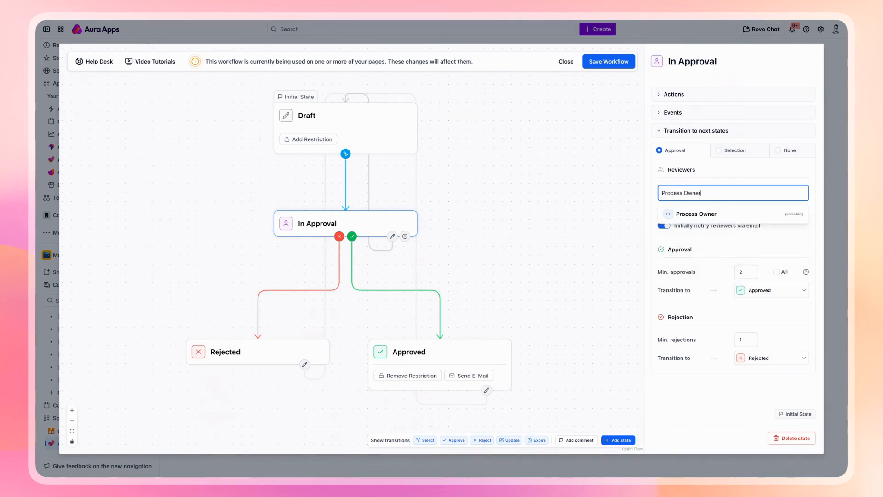
click(690, 214)
click(722, 176)
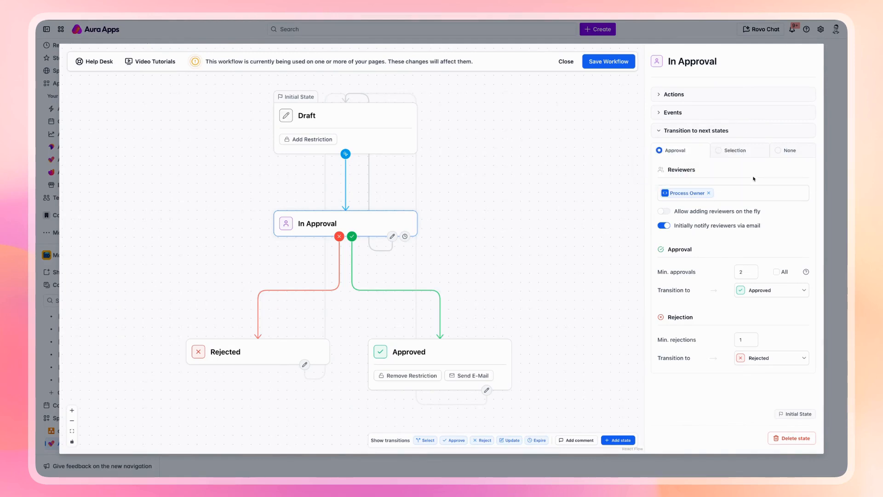
click(474, 354)
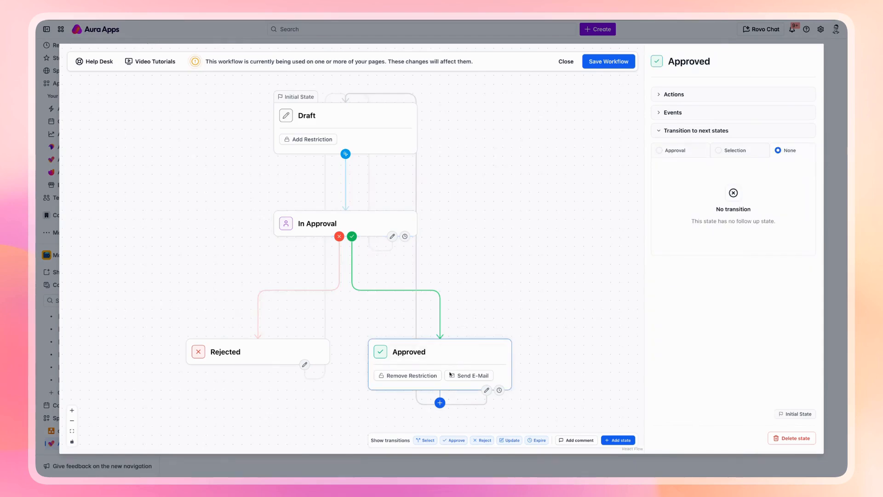
- Inspect the Approved state's Send E-Mail action addressed to Process Owner, then close its editor
click(684, 95)
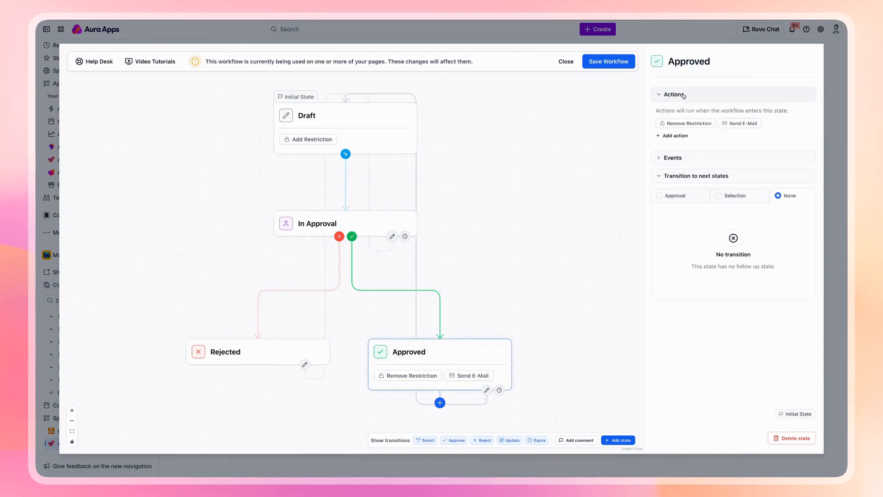
click(736, 124)
click(727, 137)
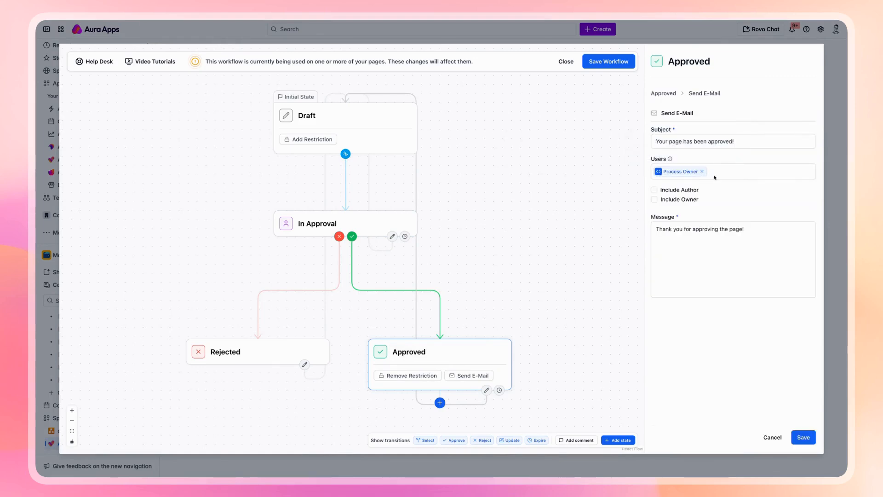
click(804, 437)
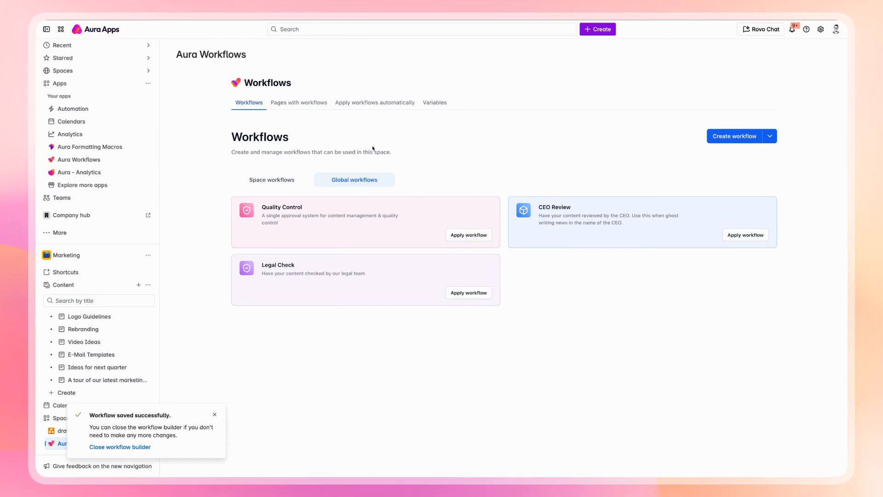
- Add a new space variable named 'Process Owner'
click(439, 106)
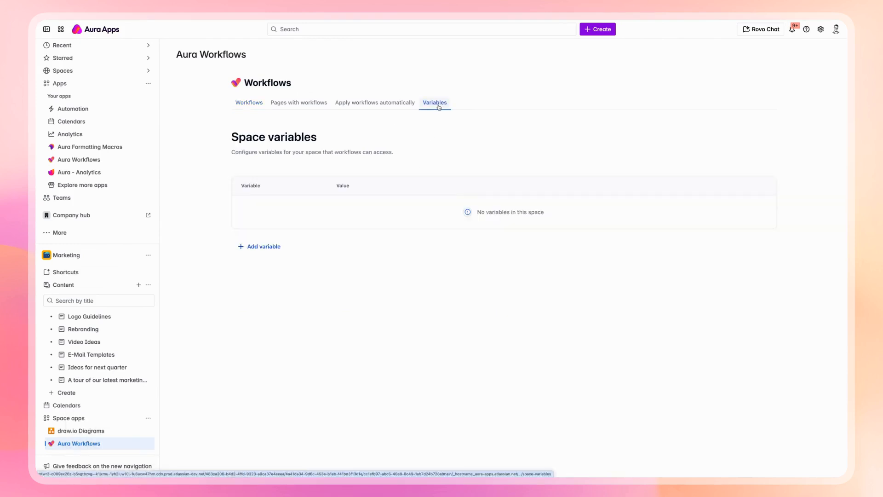
click(270, 246)
click(281, 212)
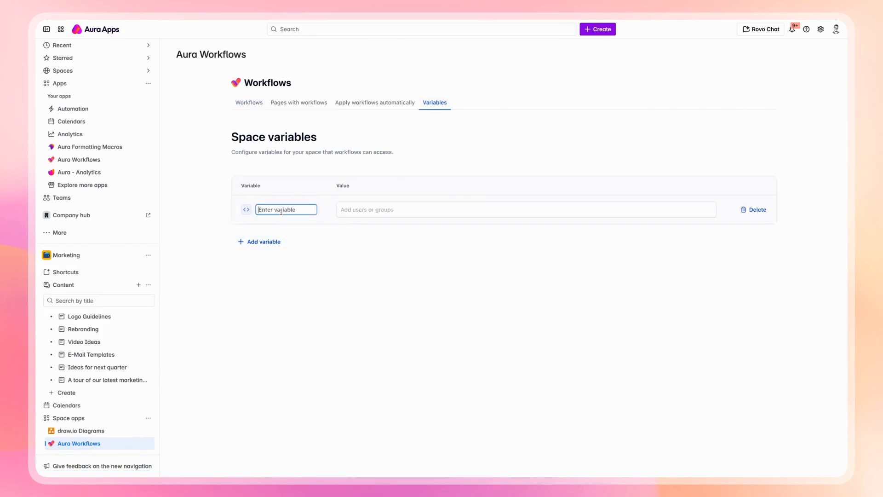
text(Process Owner)
- Give the Process Owner variable two users as its value
click(373, 209)
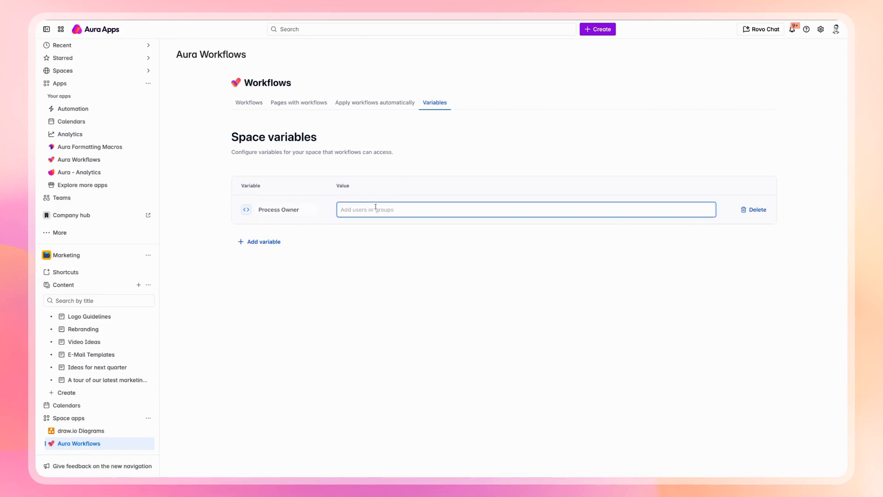
text(dora)
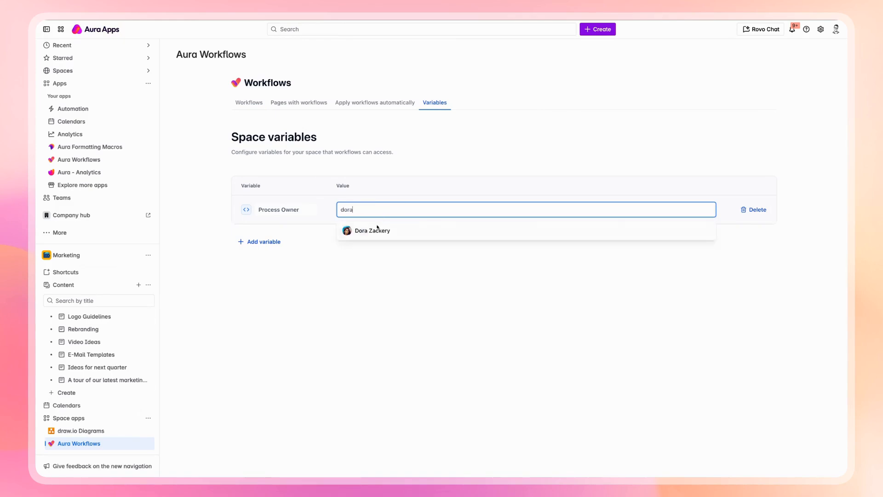
key(Return)
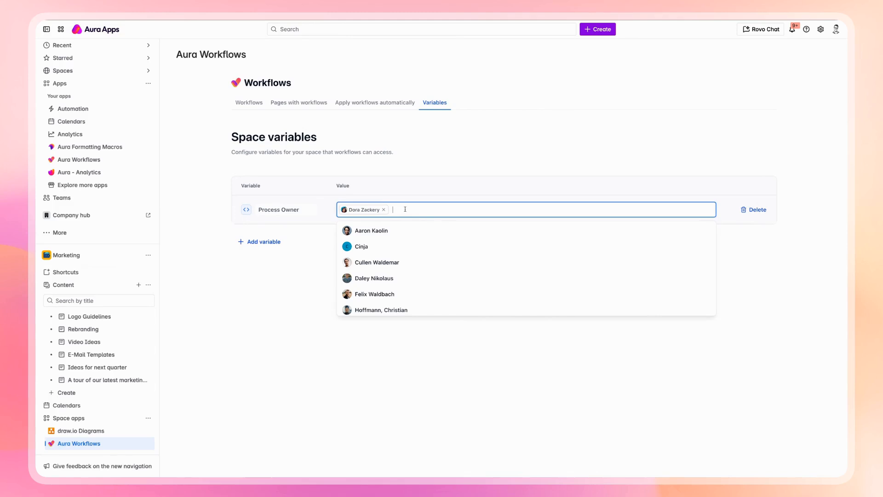
click(387, 233)
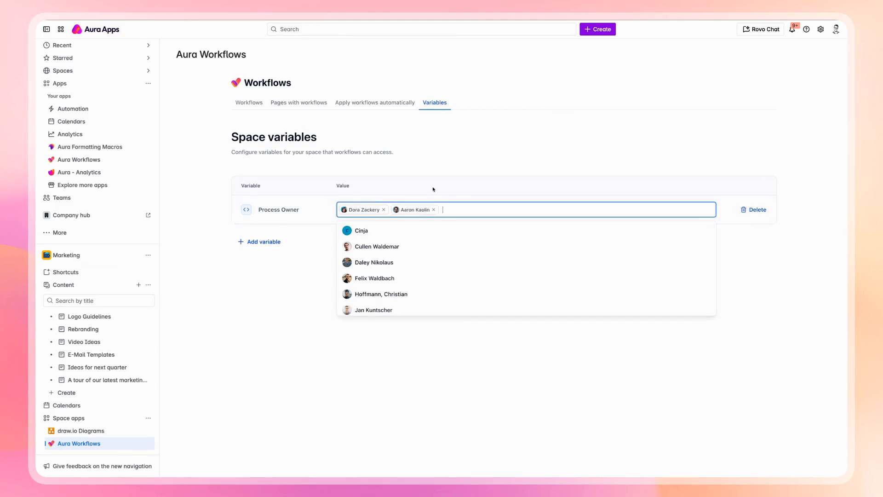
click(433, 189)
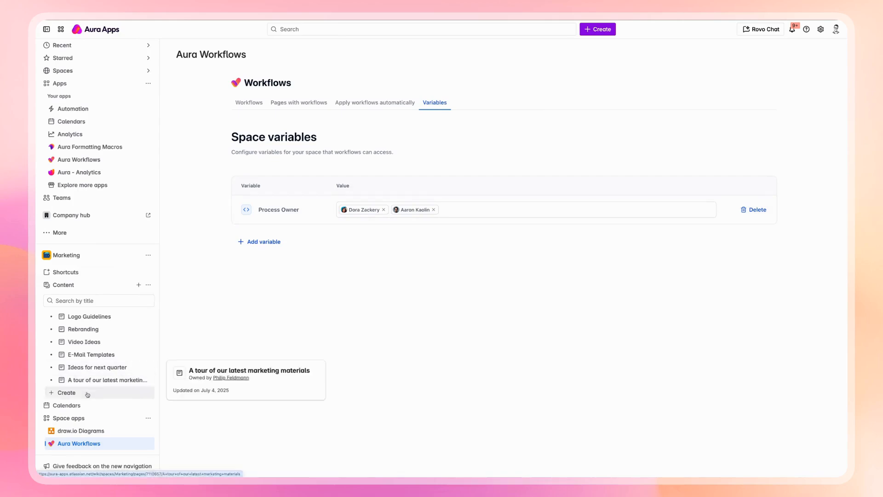
click(380, 104)
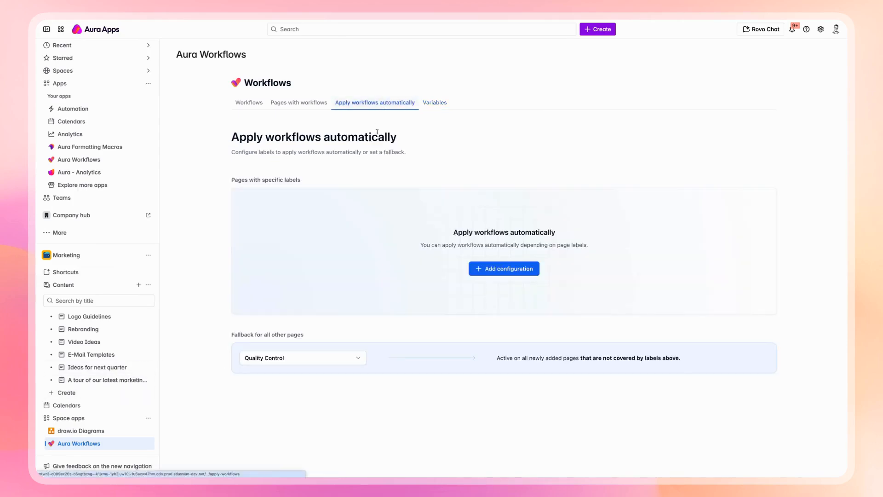
- Keep Quality Control as the fallback workflow and start a new blank page in Marketing
click(281, 362)
click(283, 316)
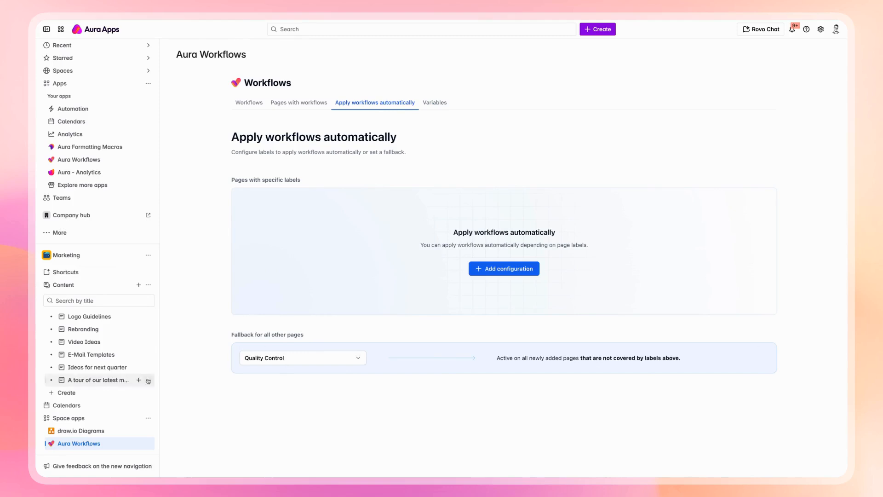
click(64, 392)
click(76, 287)
- Title the page 'Linkedin Campaign' and publish it
text(Linkedin Campaign)
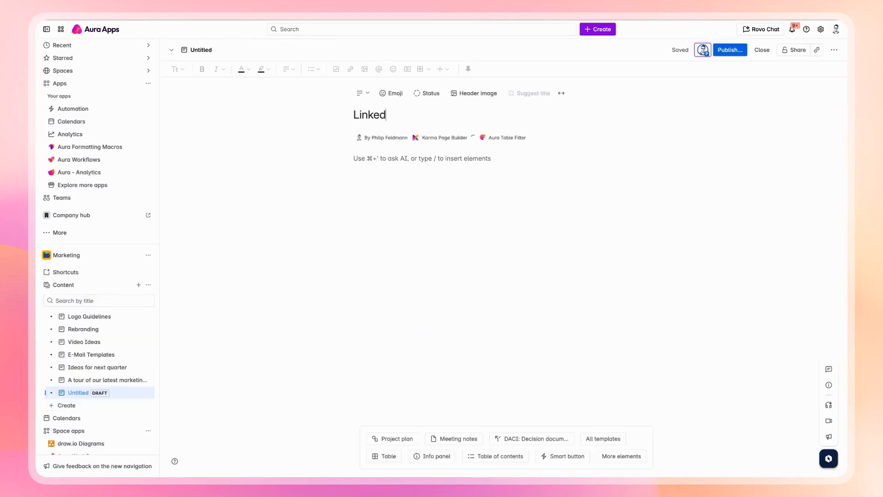
click(730, 49)
click(530, 197)
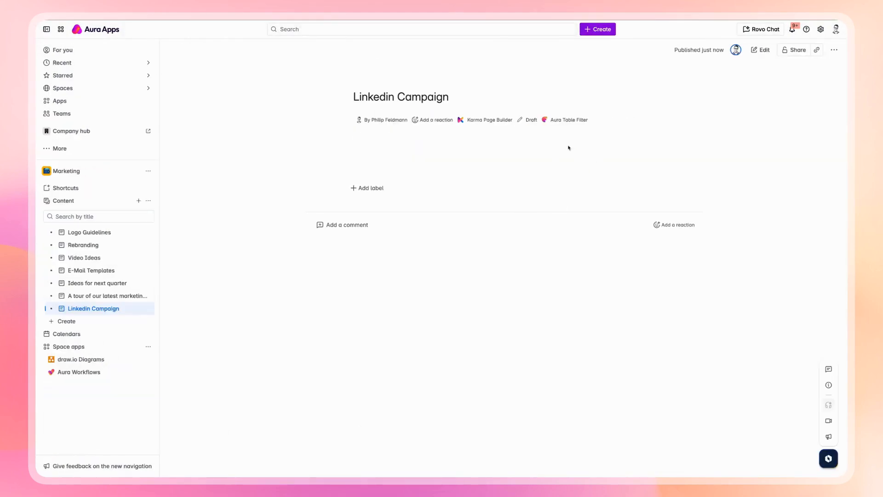
- Move the Linkedin Campaign page from Draft to In Approval in Quality Control
click(529, 119)
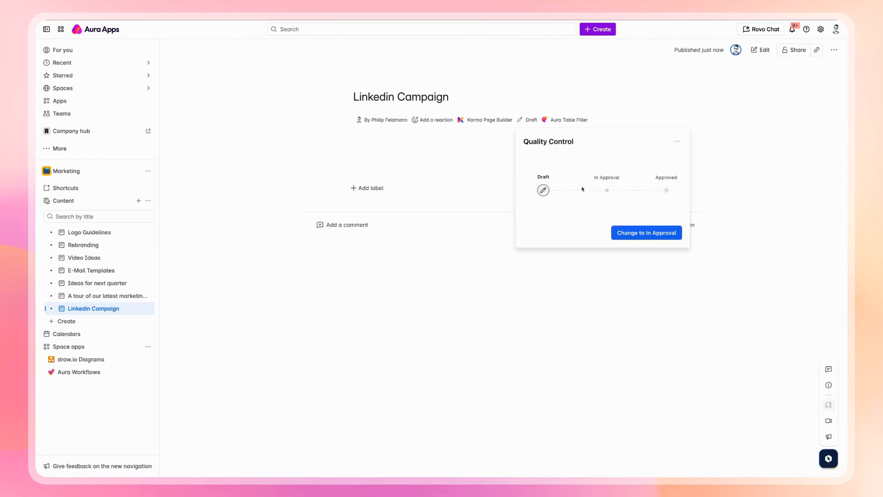
click(636, 234)
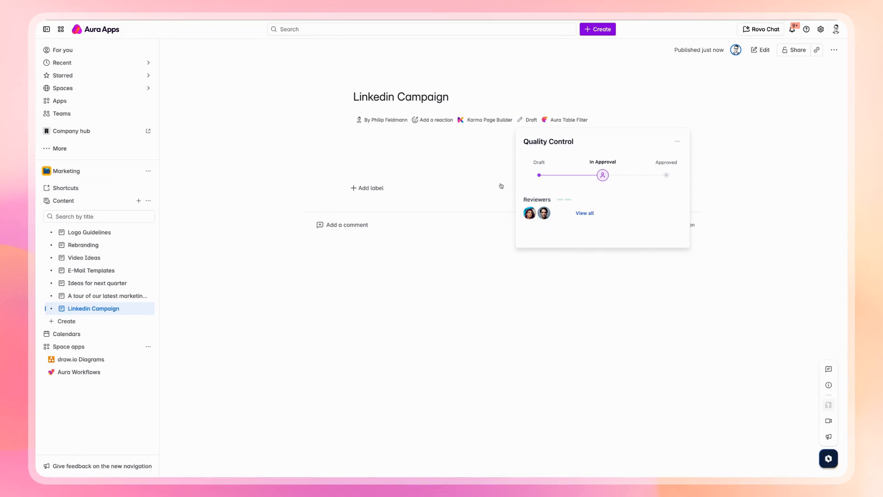
click(471, 171)
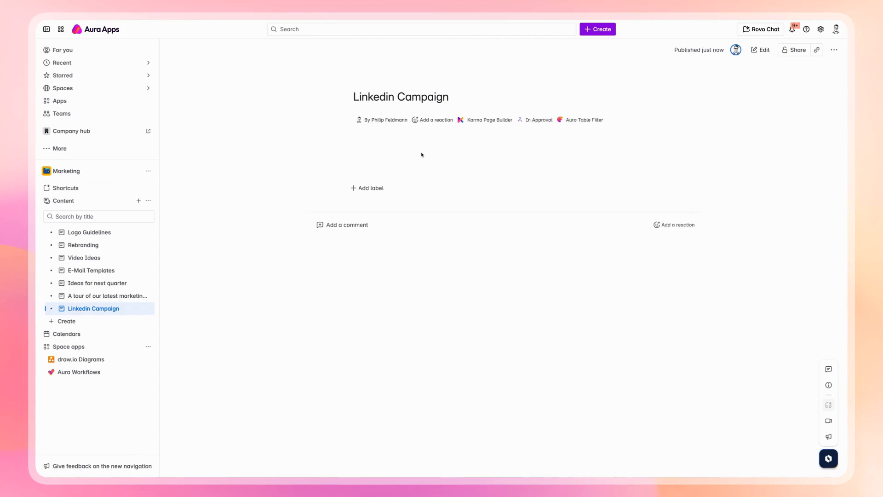
click(83, 321)
- Start a new page from the Custom Marketing Template in My Templates
click(74, 361)
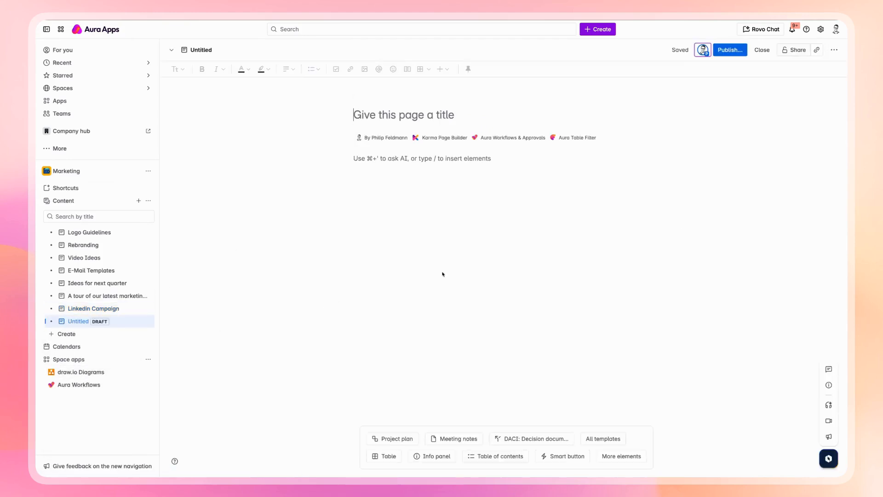
click(603, 439)
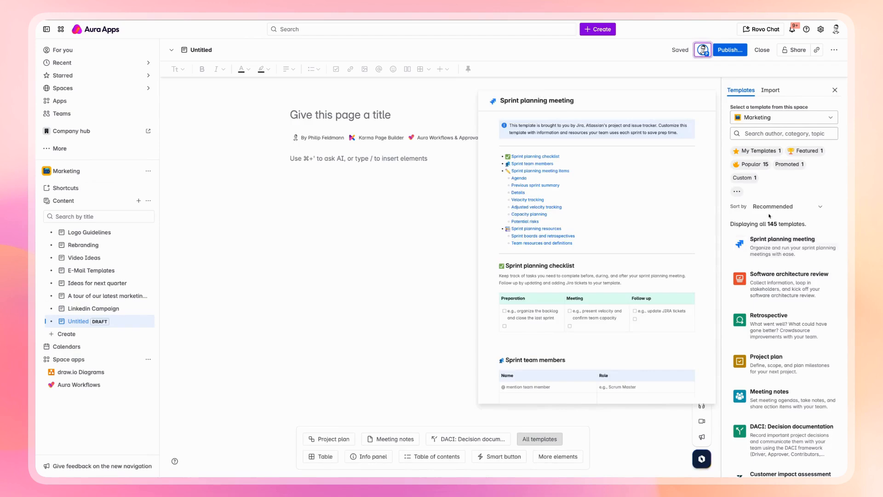
click(758, 151)
click(782, 239)
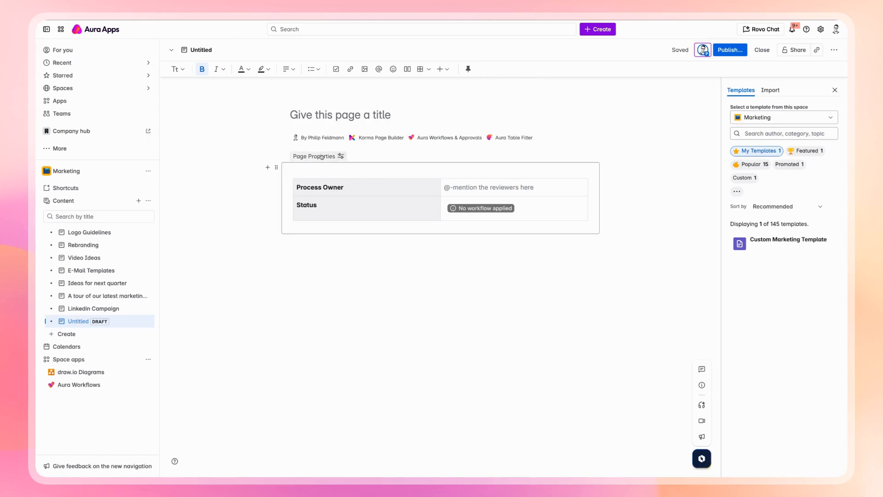
- @-mention the team member in the Process Owner cell of the properties table
drag(353, 187, 297, 187)
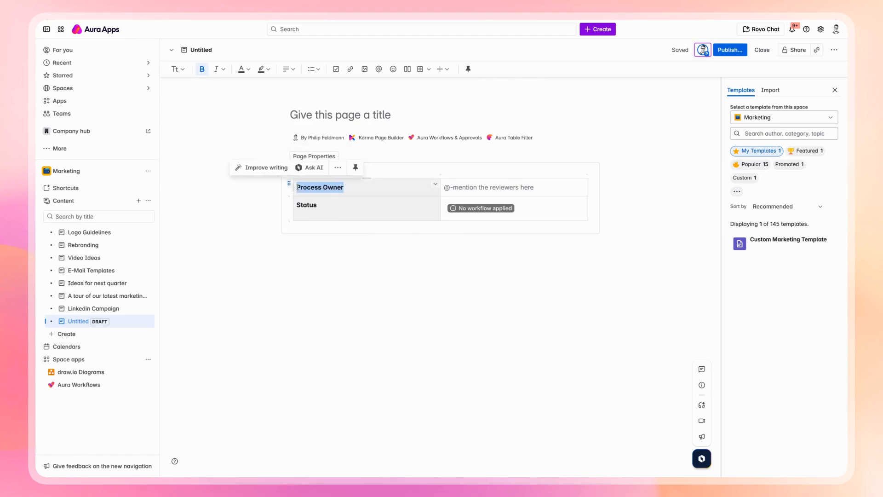
click(355, 188)
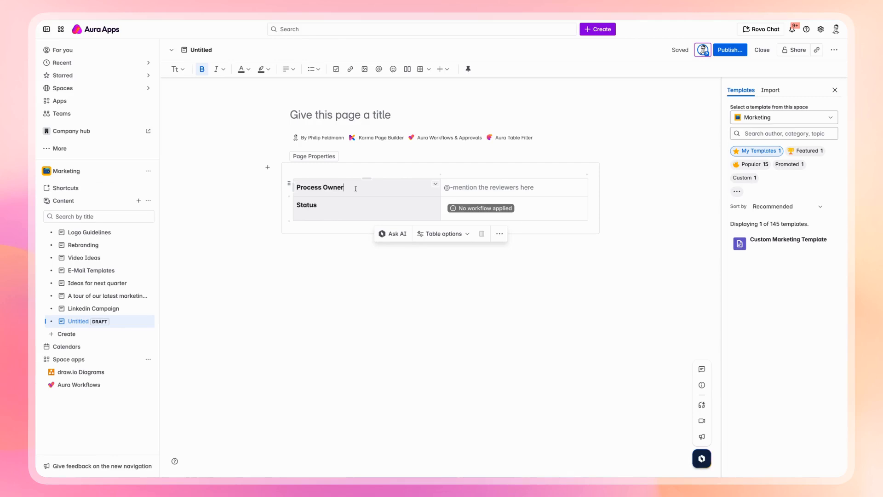
click(557, 190)
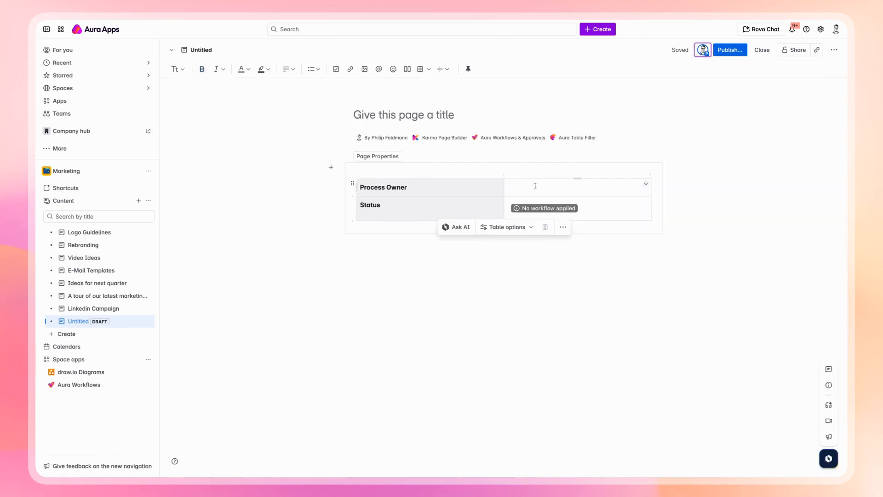
text(@philip)
click(555, 205)
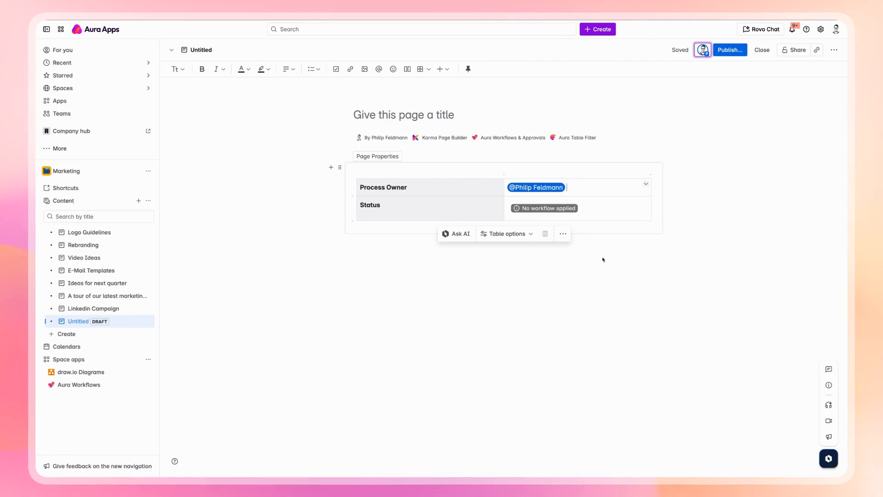
- Publish the page as 'Process Owner Status Update' and move it to In Approval
click(731, 50)
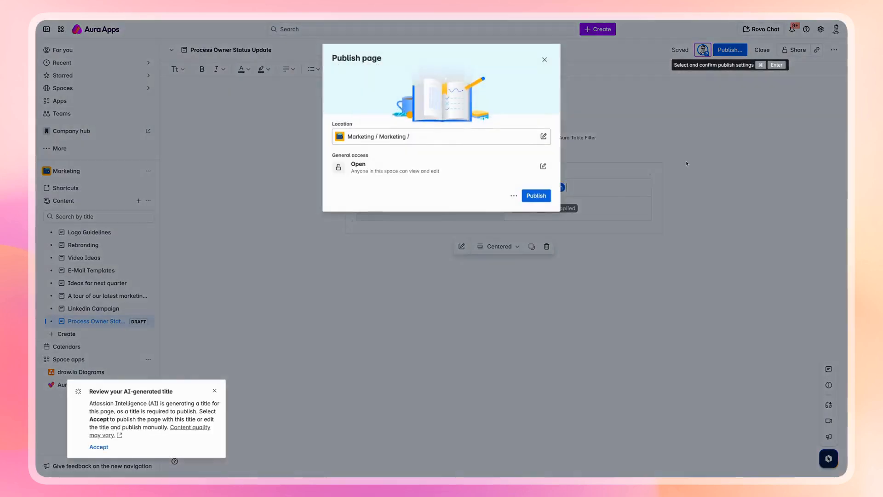
click(534, 195)
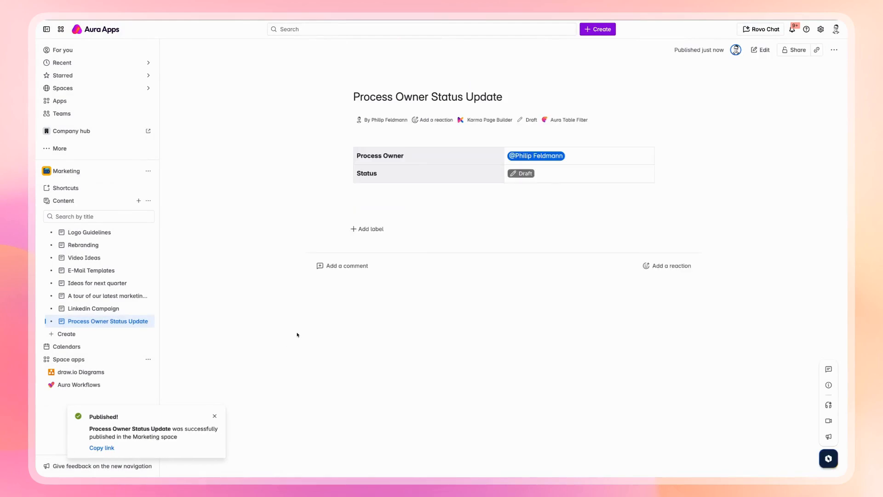
click(532, 120)
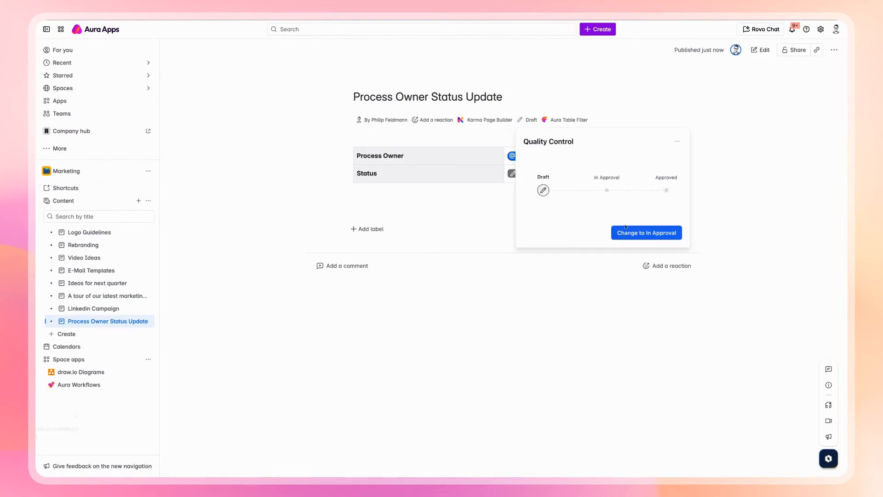
click(633, 233)
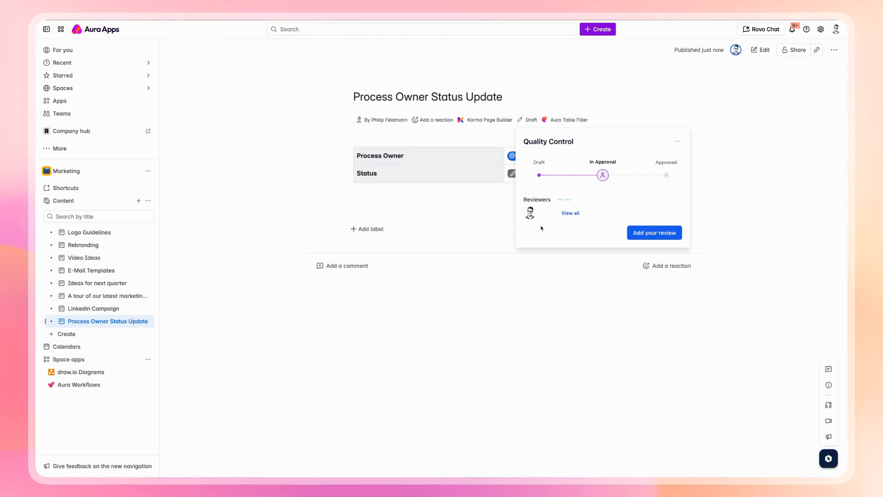